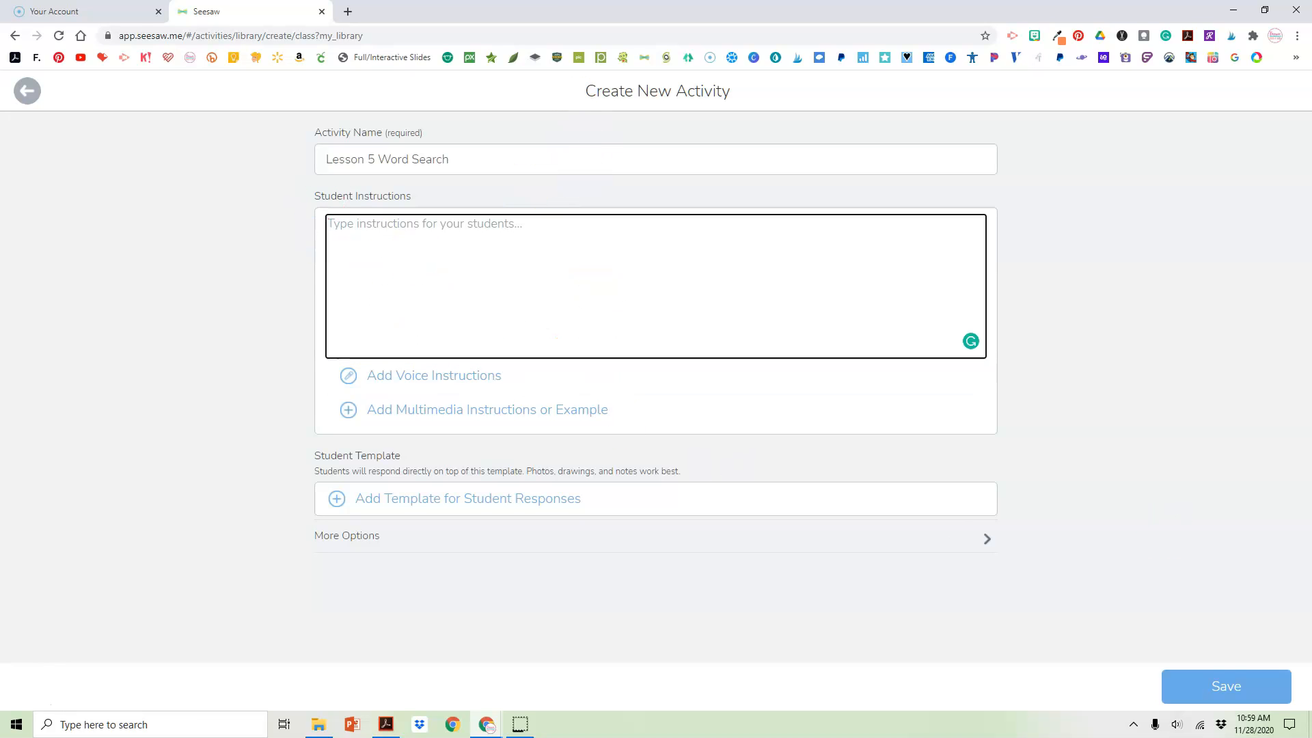
Enter the student instruction "Find the words within the word search and highlight them using the :pen:"
{"action": "left_click_drag", "start_coordinate": [1311, 48], "coordinate": [1311, 205]}
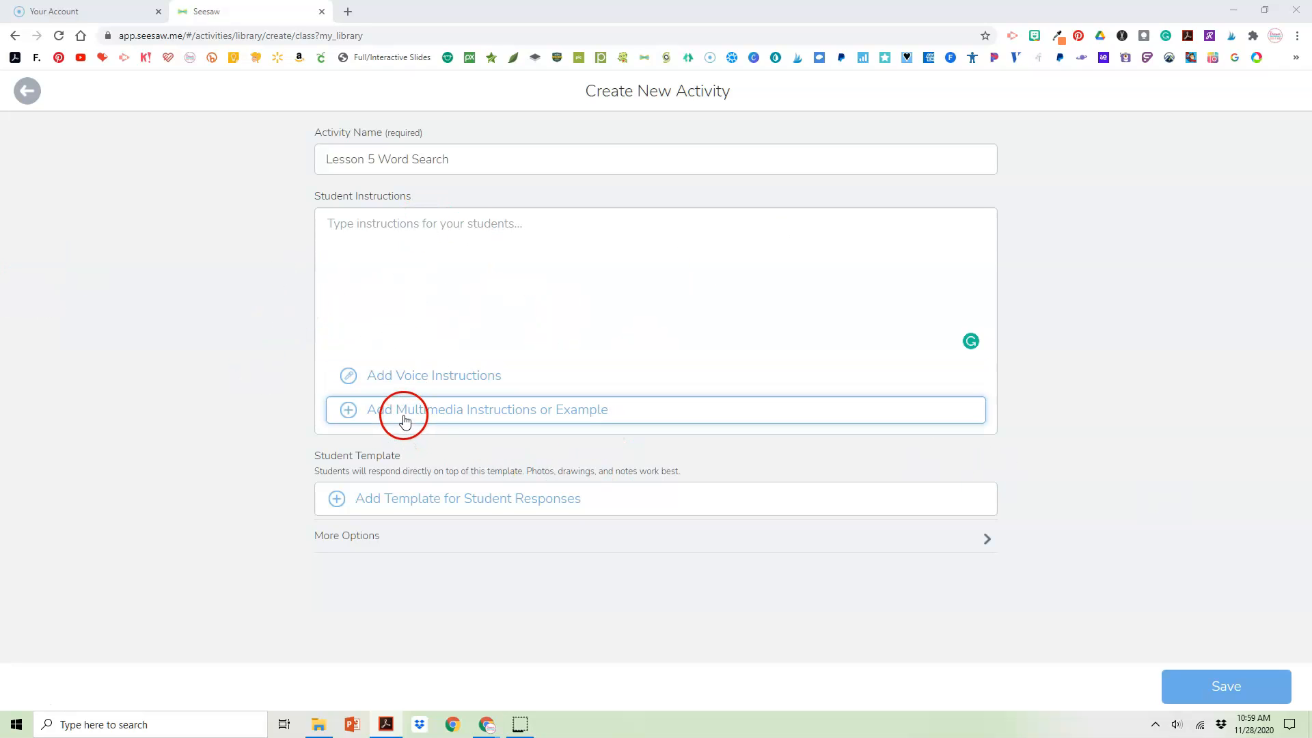
{"action": "left_click", "coordinate": [342, 223]}
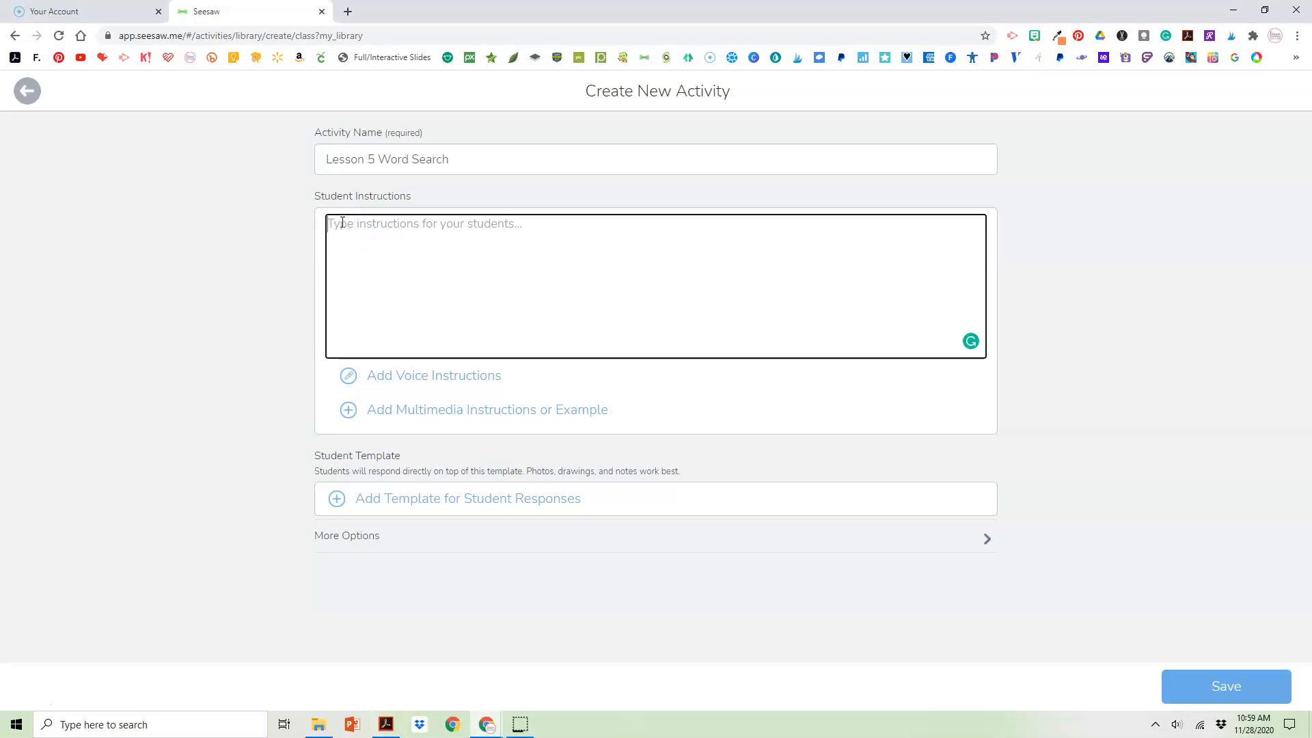
{"action": "type", "text": "Find the wor"}
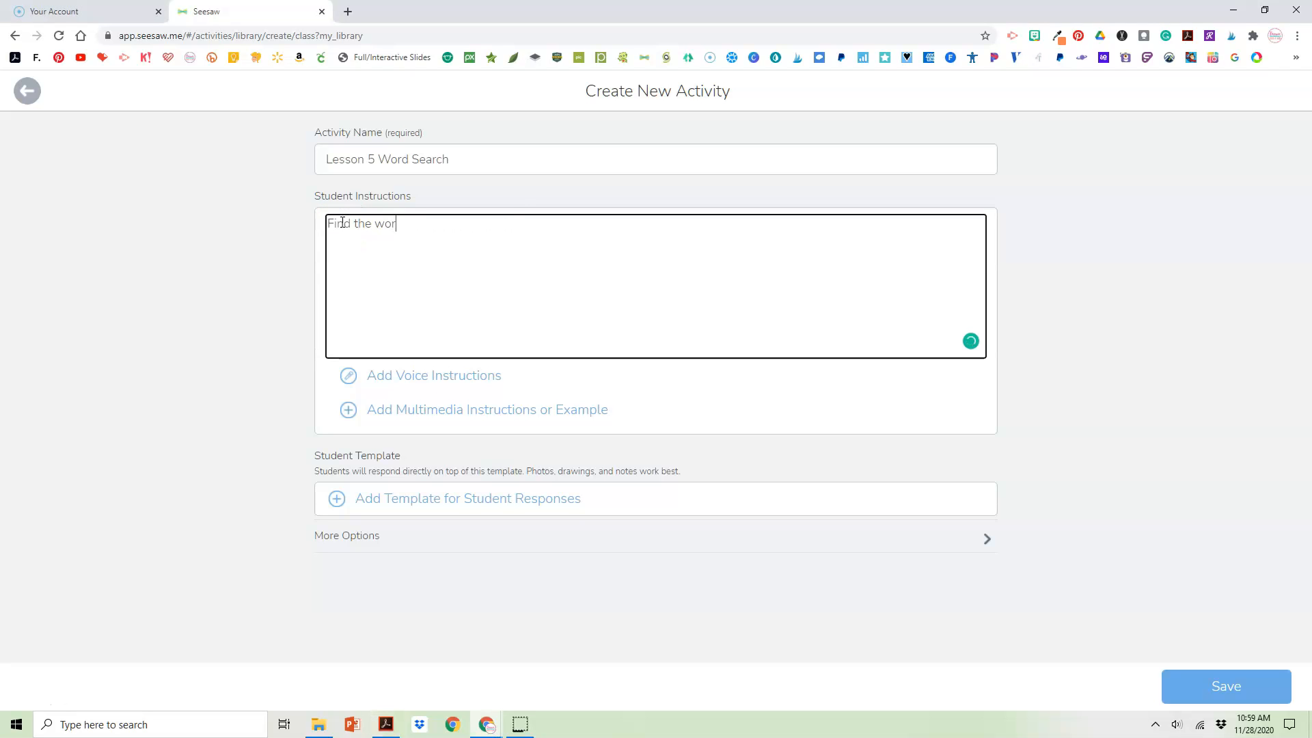
{"action": "type", "text": "ds within the word sear"}
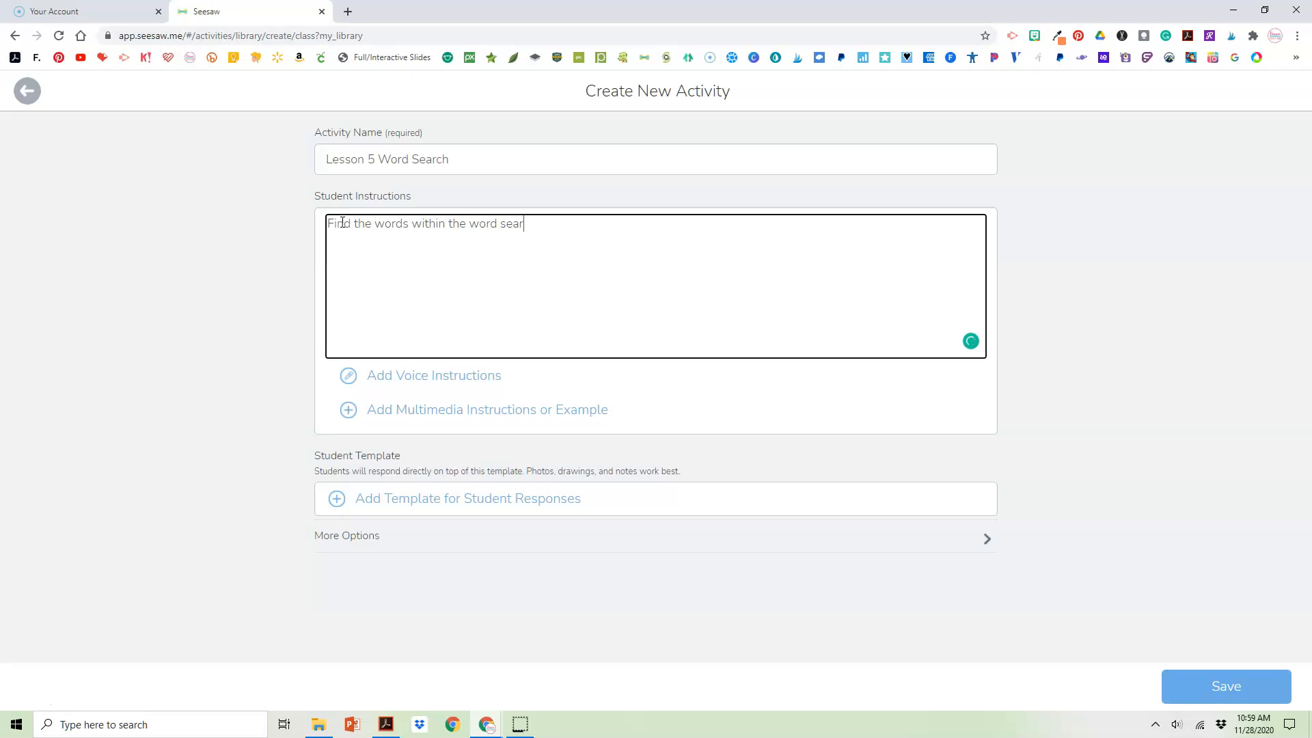
{"action": "type", "text": "ch and highlight them using the :pen:"}
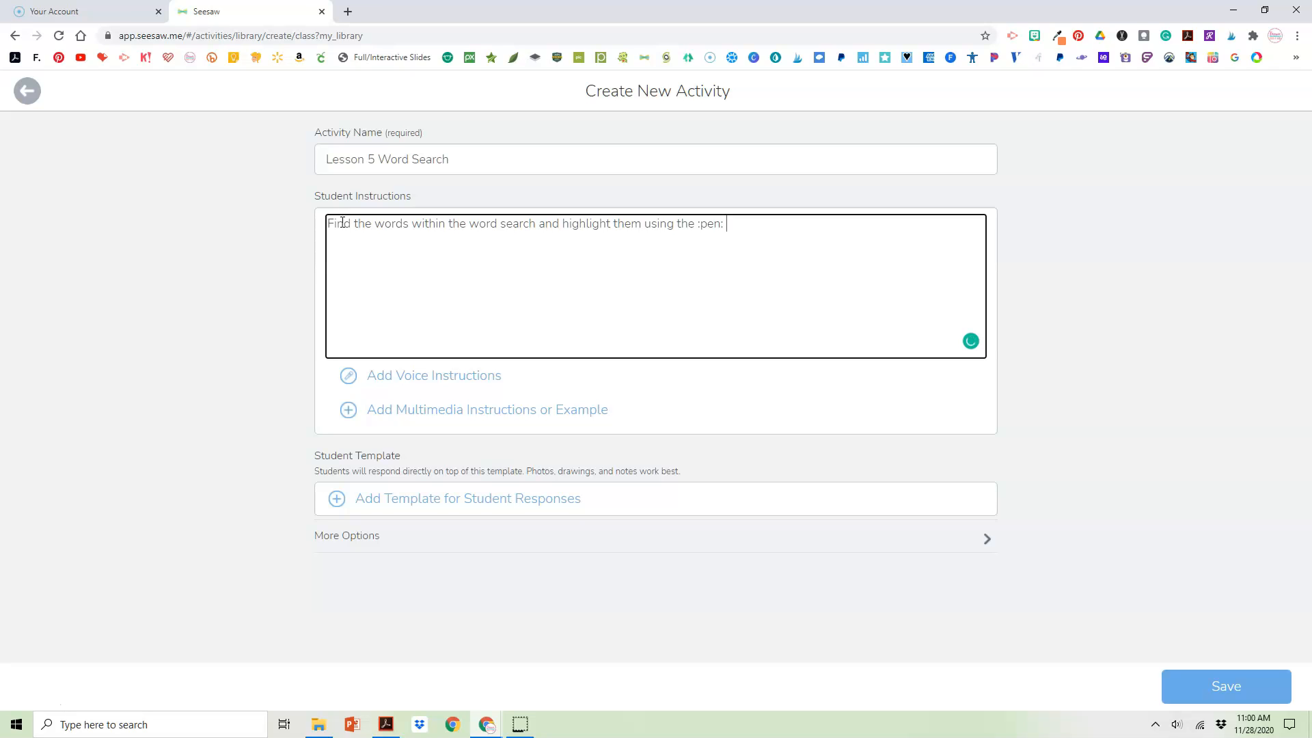
{"action": "left_click", "coordinate": [380, 390]}
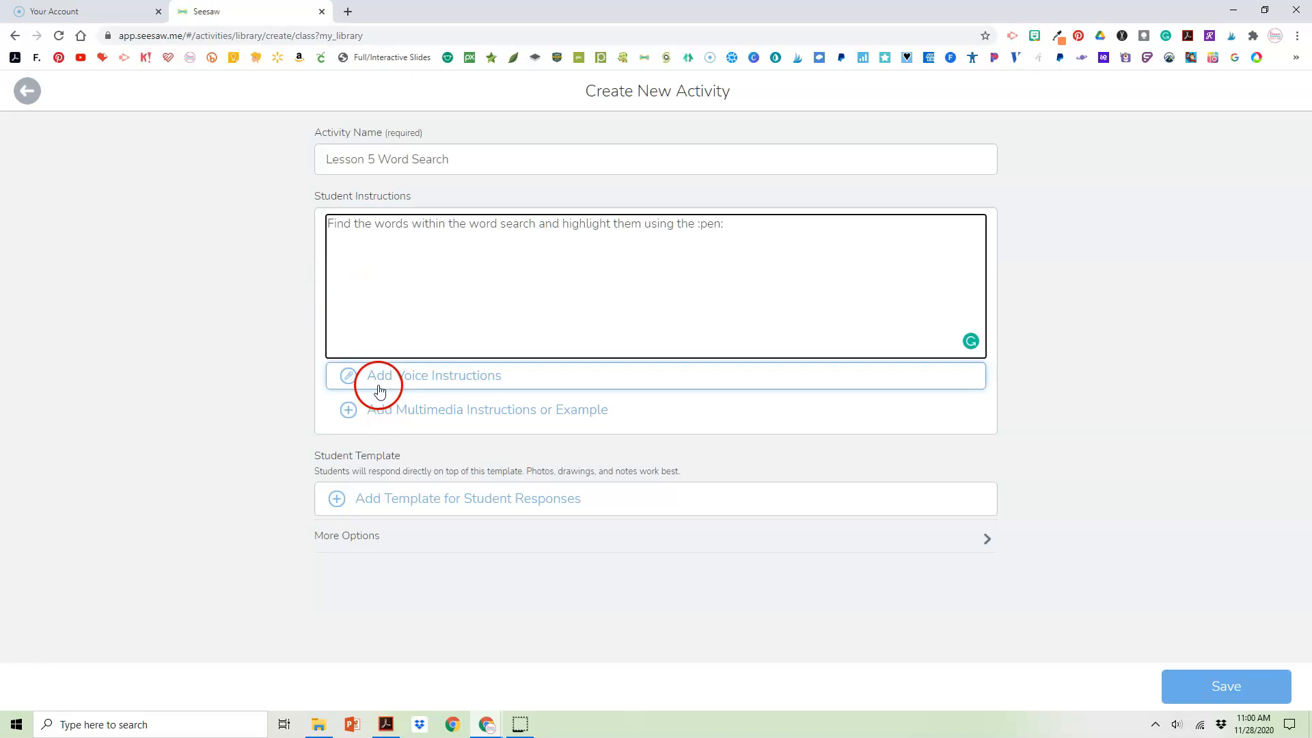
Below a blank line, add the student instruction "Click the green :check: to turn in your work."
{"action": "left_click", "coordinate": [426, 349]}
{"action": "key", "text": "Return"}
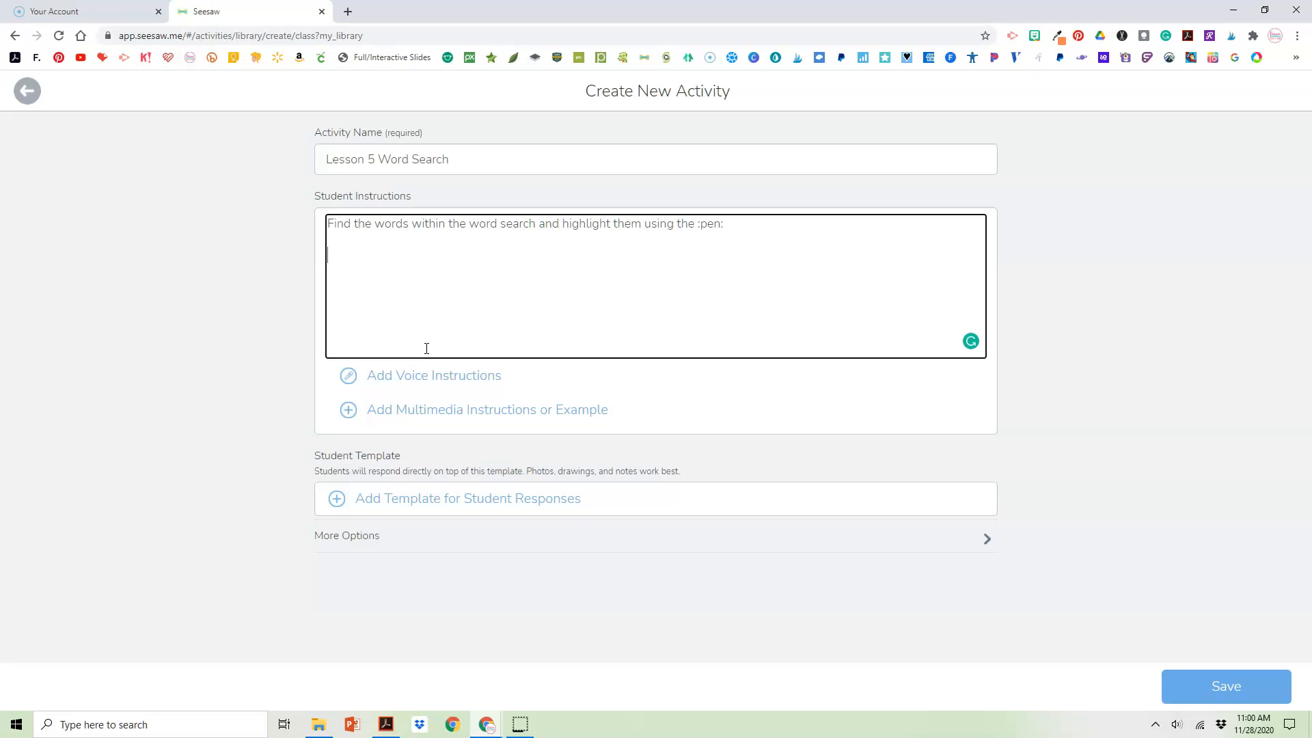
{"action": "left_click", "coordinate": [337, 252]}
{"action": "type", "text": "Click the green :check: to turn in your work."}
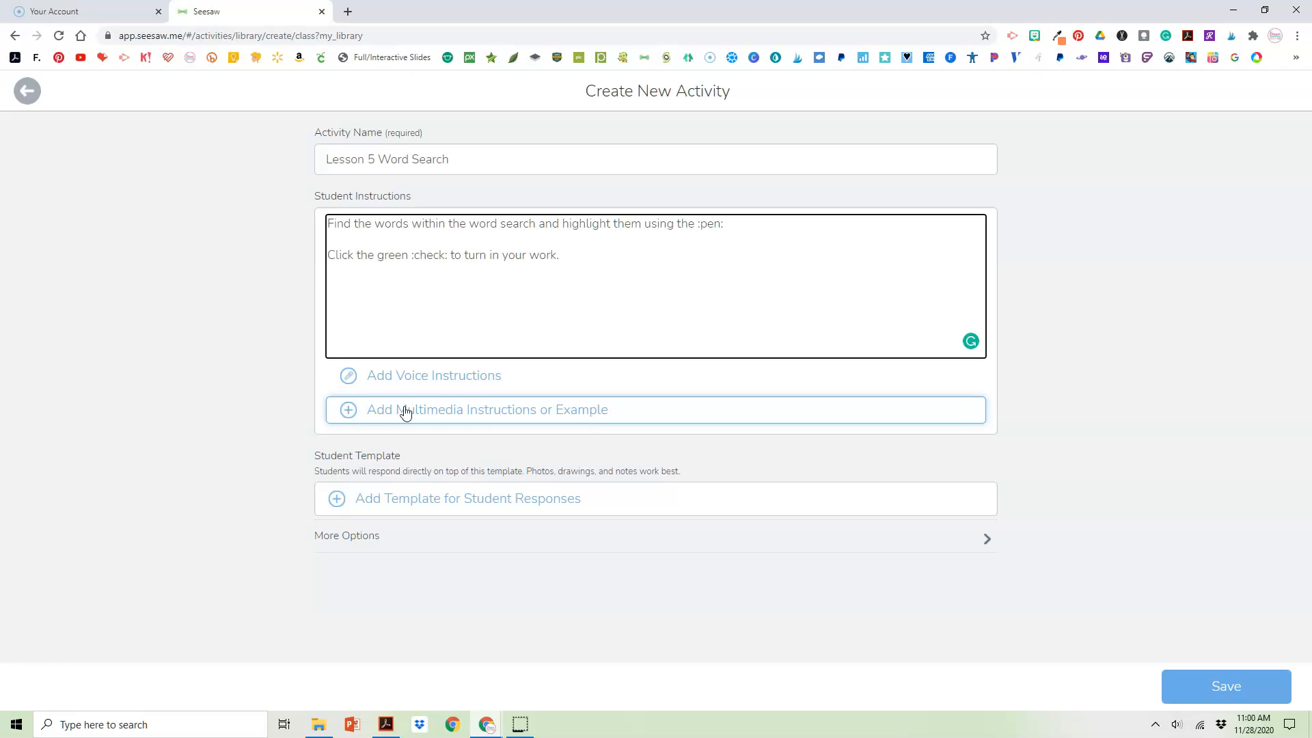
Start a student response template from a blank drawing
{"action": "left_click", "coordinate": [403, 503]}
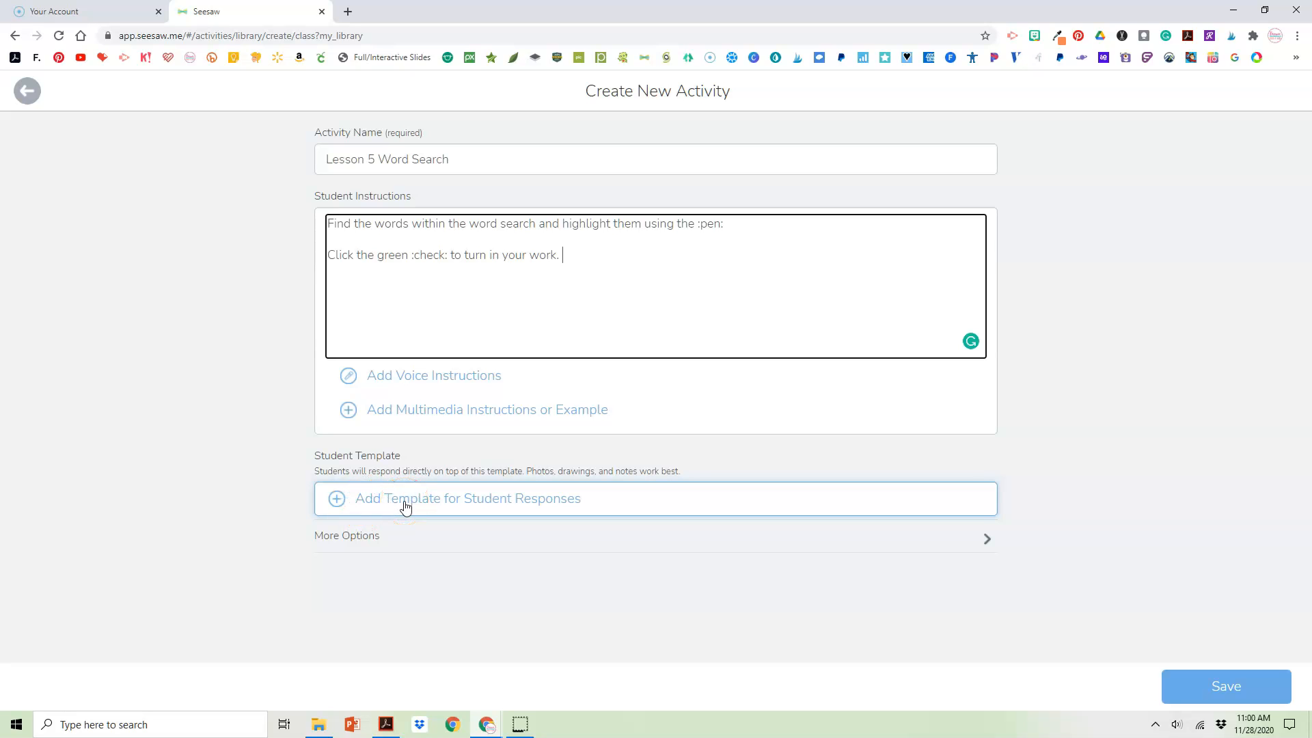
{"action": "left_click", "coordinate": [403, 503]}
{"action": "left_click", "coordinate": [461, 480]}
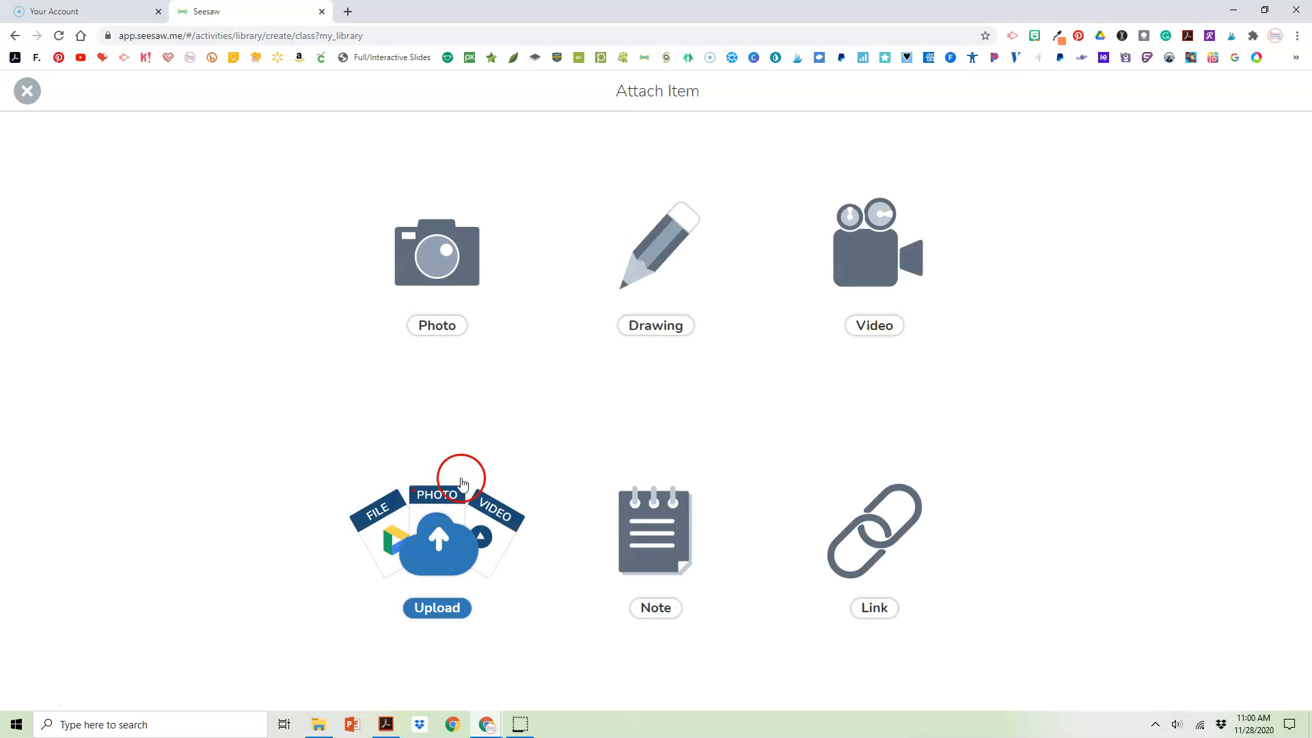
{"action": "left_click", "coordinate": [661, 556]}
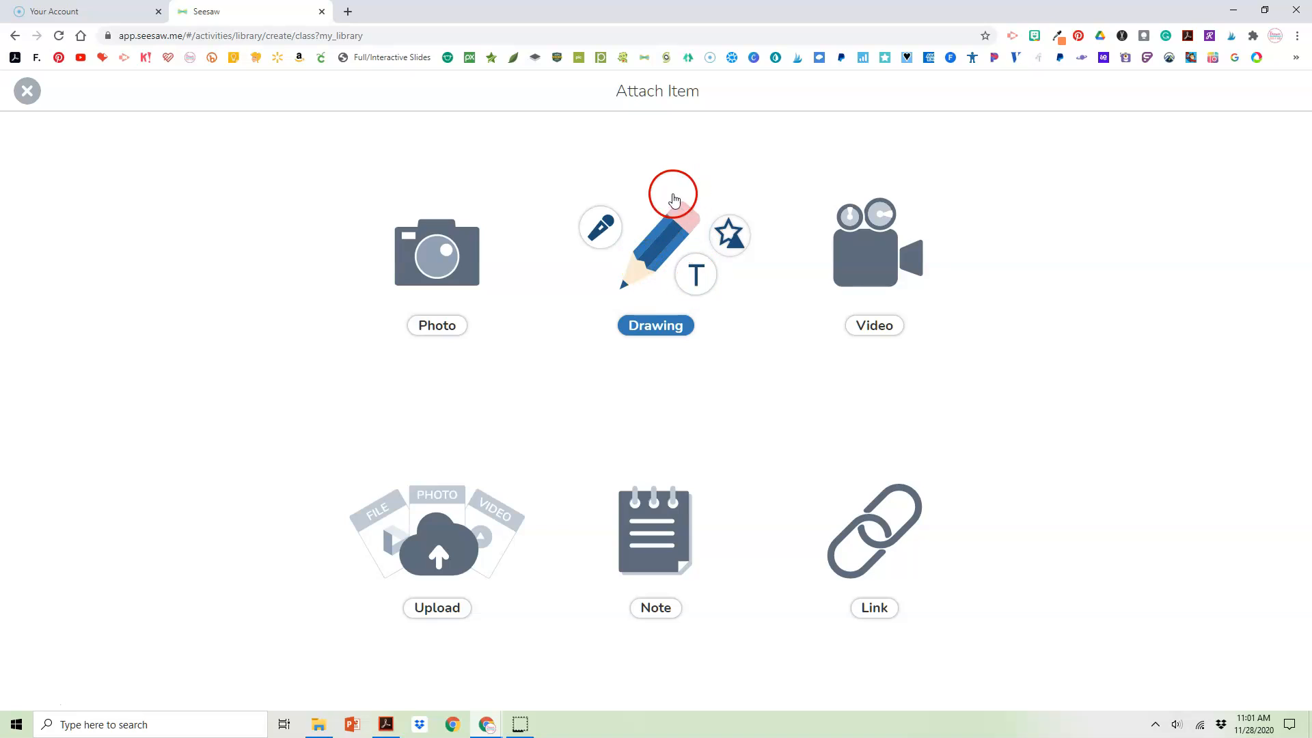
{"action": "left_click", "coordinate": [668, 245]}
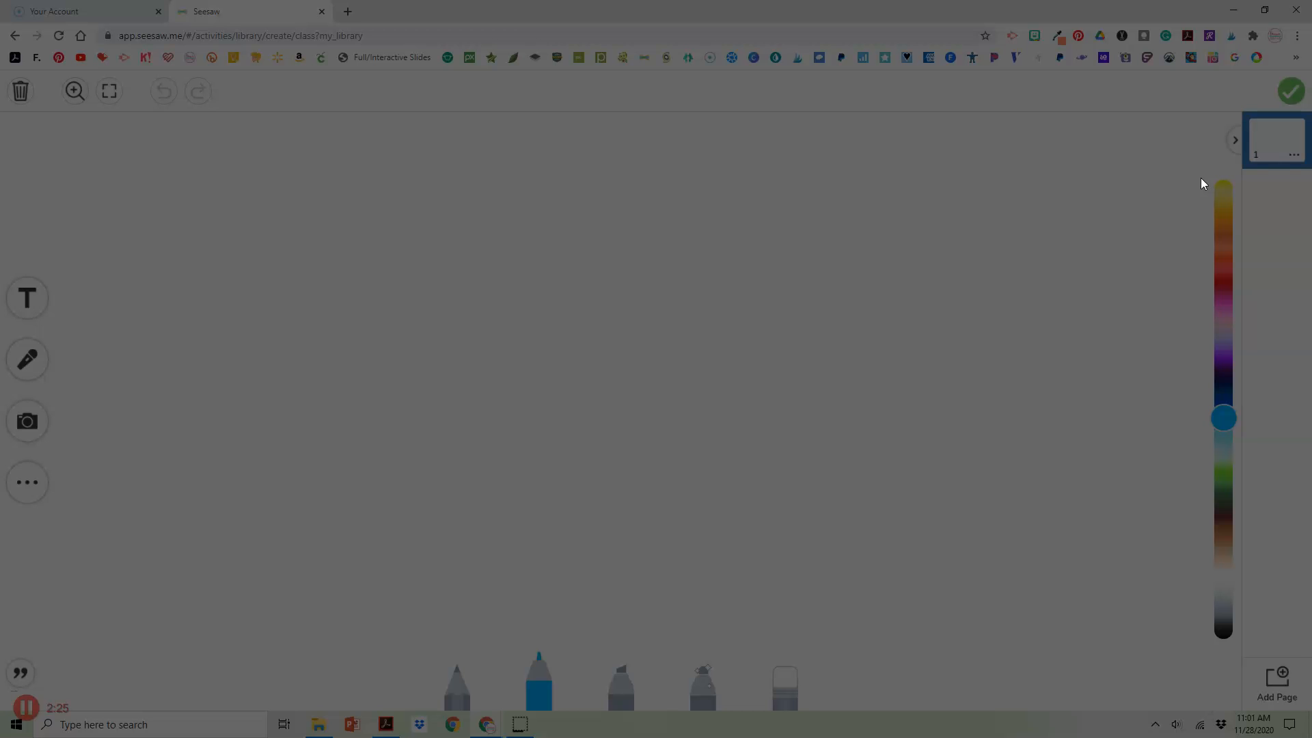
Paste the copied Lesson 5 high frequency word search page onto the blank drawing
{"action": "key", "text": "Escape"}
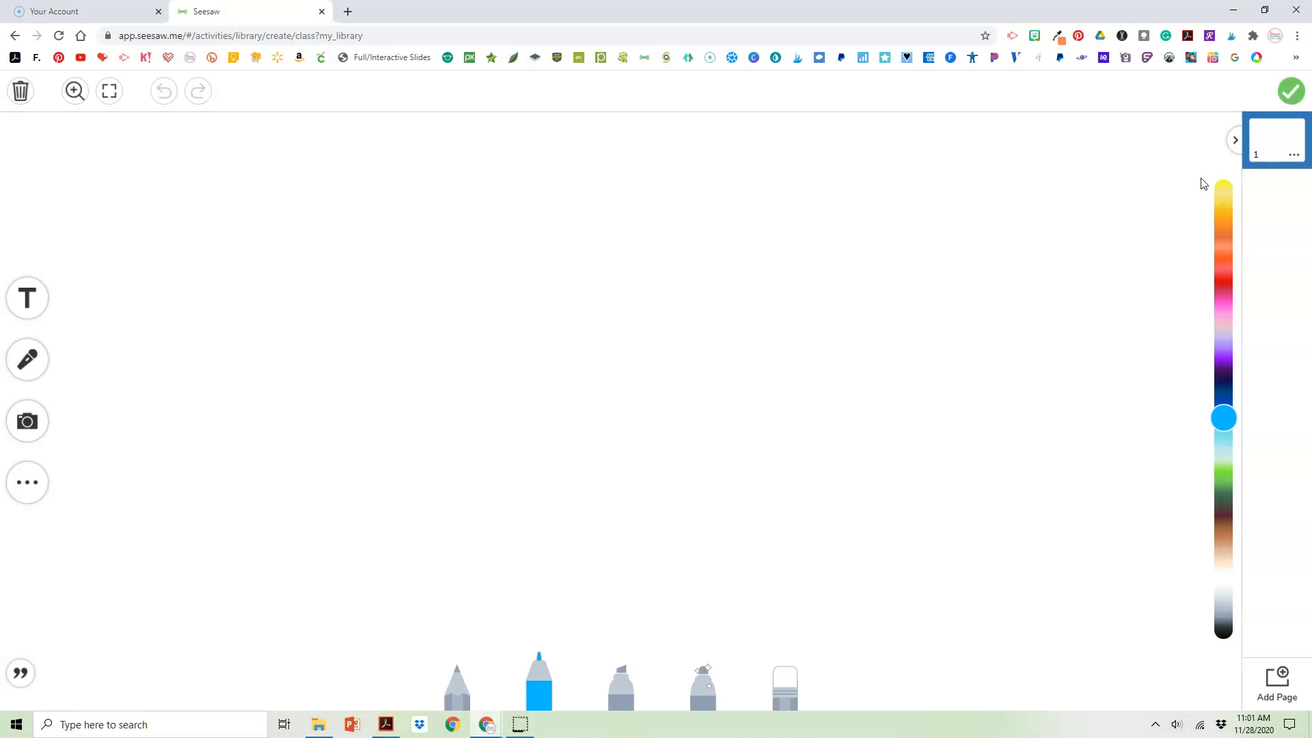
{"action": "left_click", "coordinate": [294, 222]}
{"action": "left_click", "coordinate": [163, 98]}
{"action": "key", "text": "ctrl+v"}
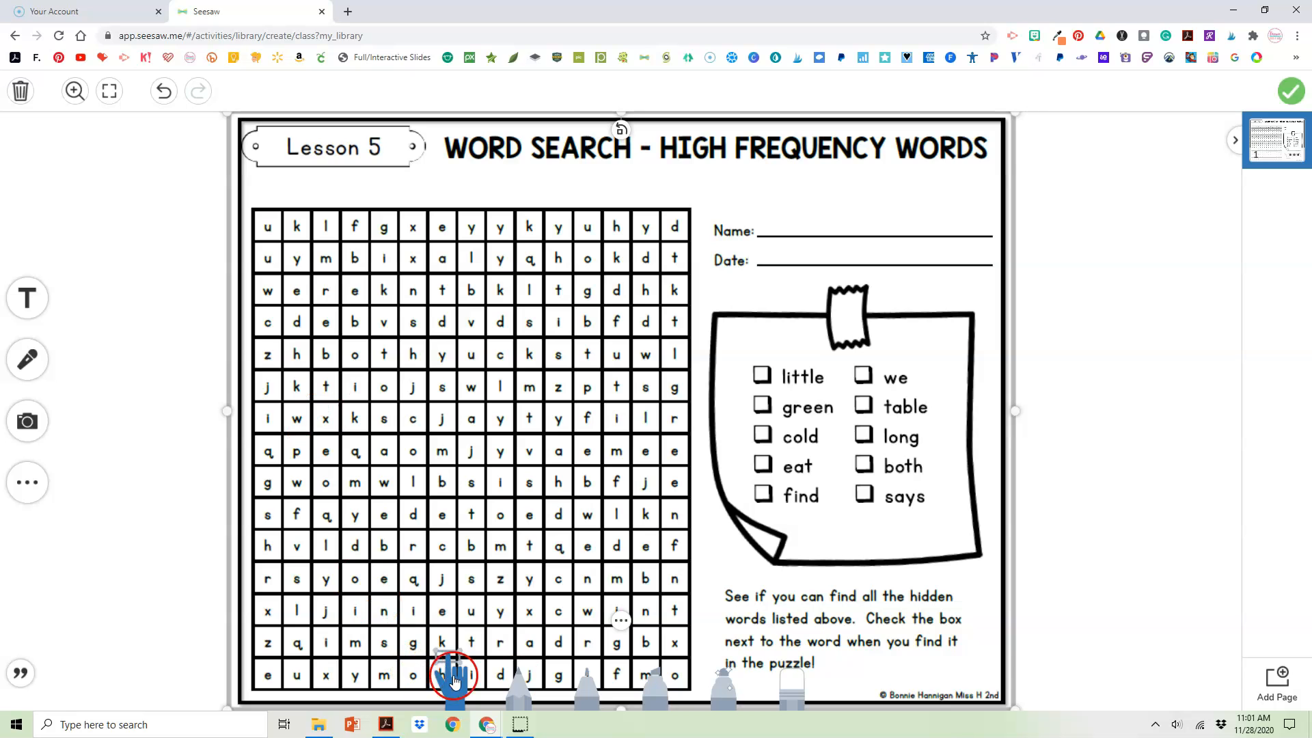
Shrink the word search image so it fits above the drawing tools, and lock it in place
{"action": "left_click_drag", "start_coordinate": [997, 695], "coordinate": [962, 610]}
{"action": "left_click_drag", "start_coordinate": [872, 535], "coordinate": [696, 294]}
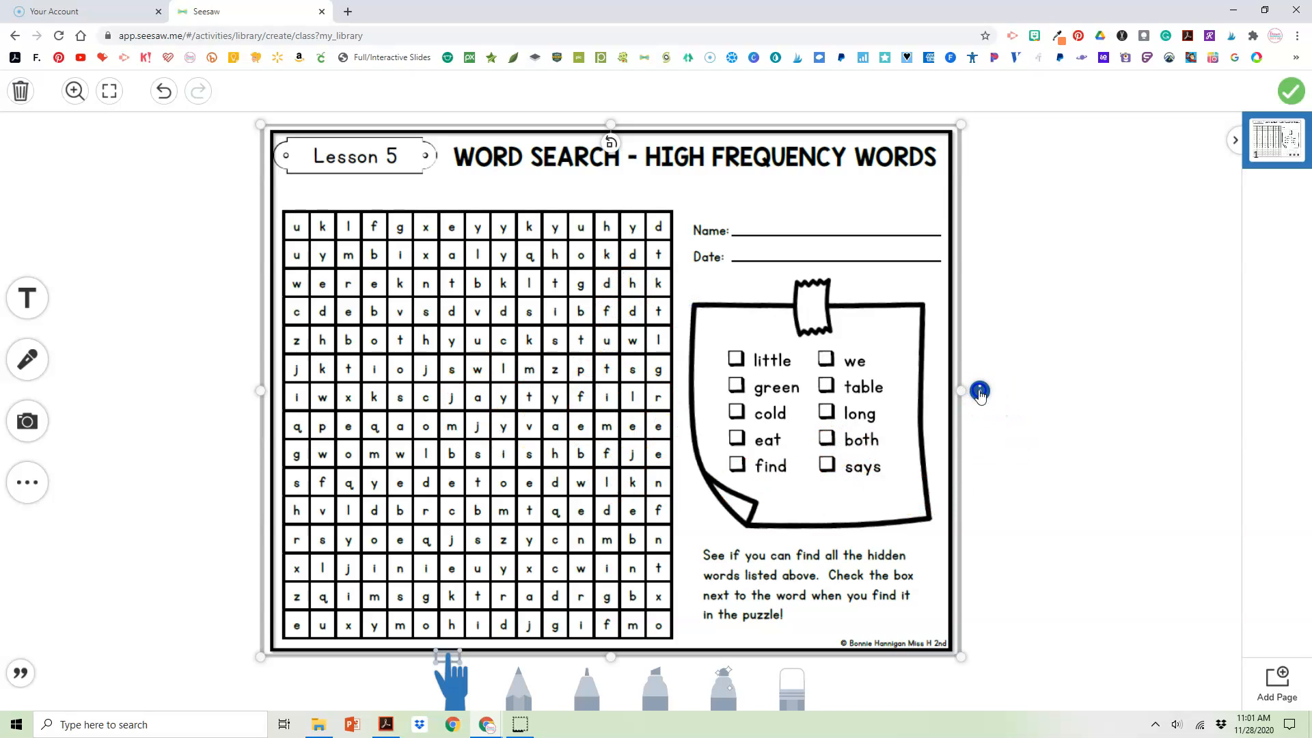
{"action": "left_click", "coordinate": [979, 391]}
{"action": "left_click", "coordinate": [920, 295]}
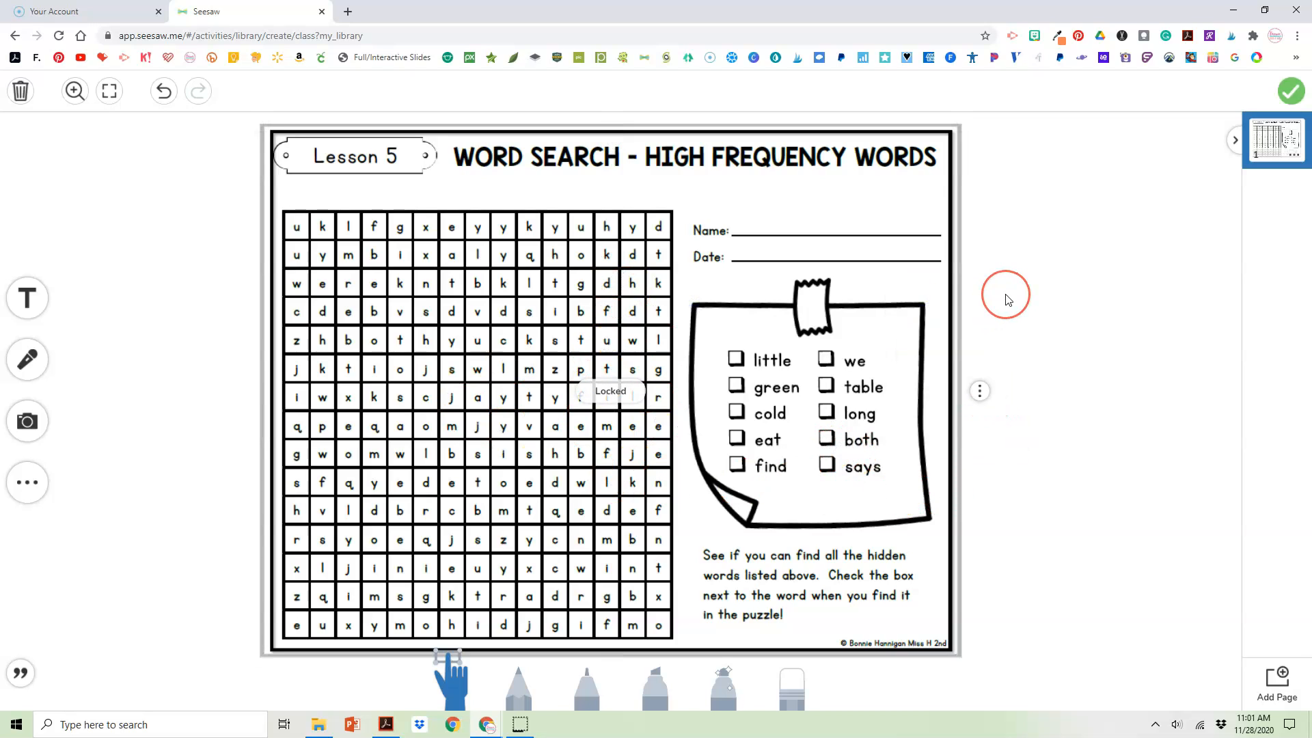
Attach the finished drawing as the student template and save the Lesson 5 Word Search activity
{"action": "left_click", "coordinate": [1291, 92]}
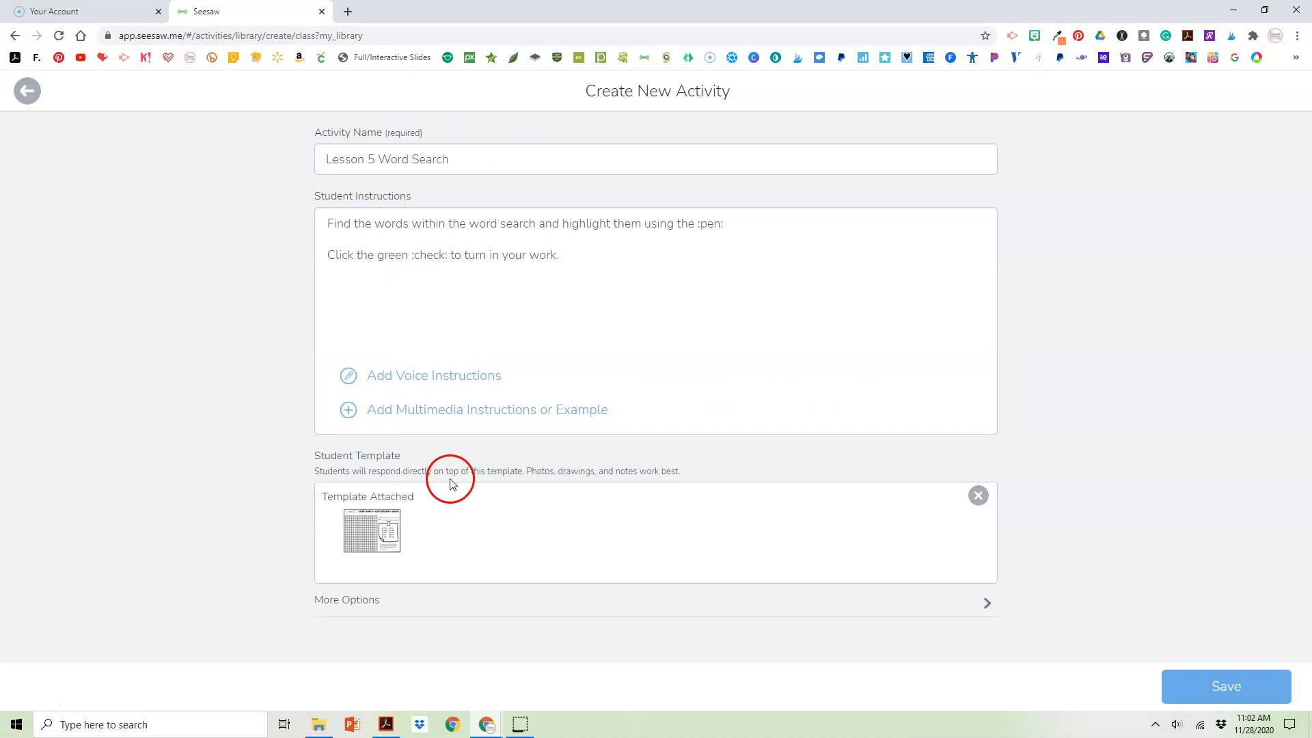
{"action": "left_click", "coordinate": [1224, 697]}
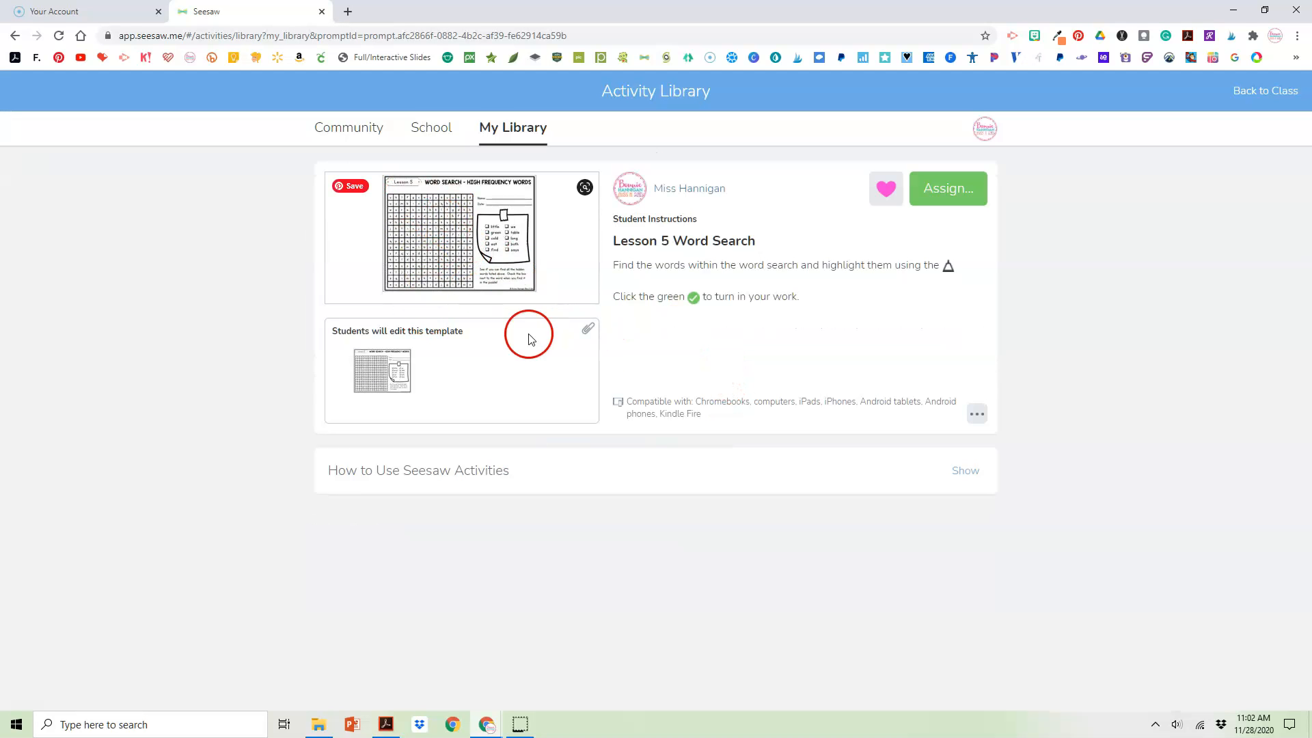
Assign the Lesson 5 Word Search activity to Test Class
{"action": "left_click", "coordinate": [945, 190]}
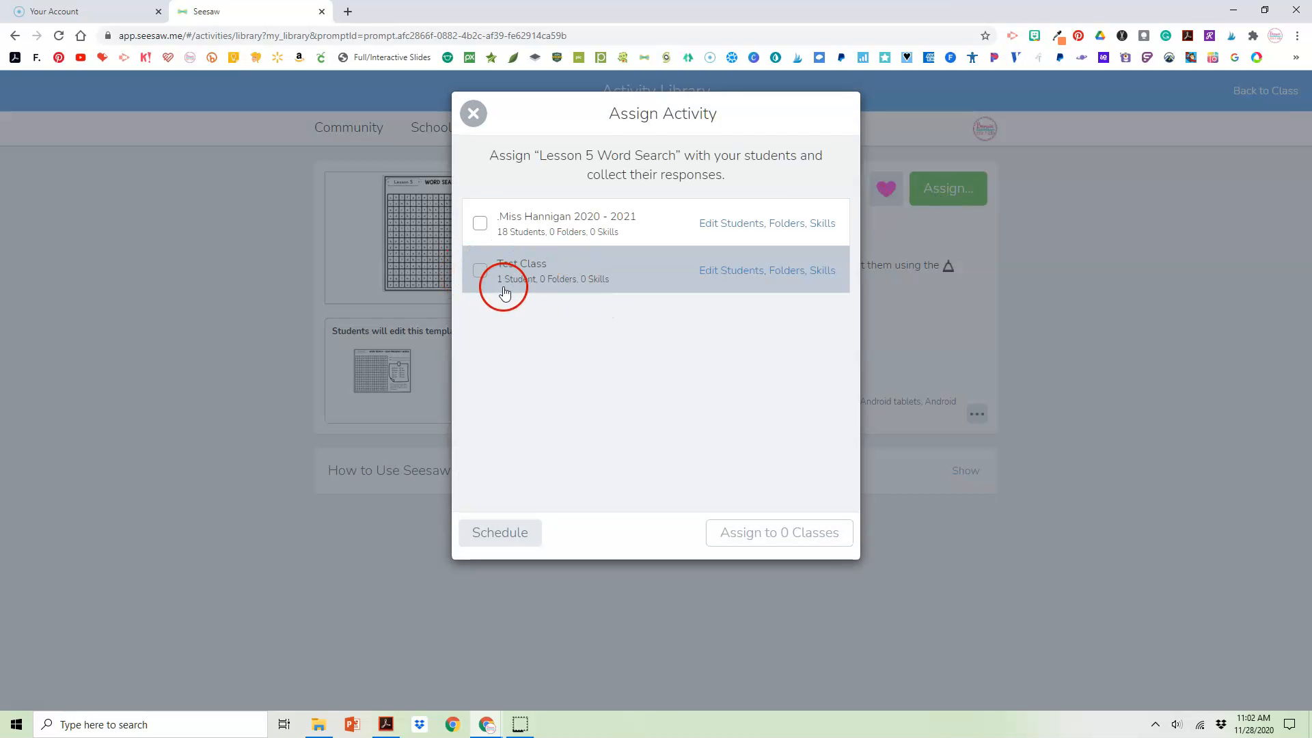
{"action": "left_click", "coordinate": [479, 274]}
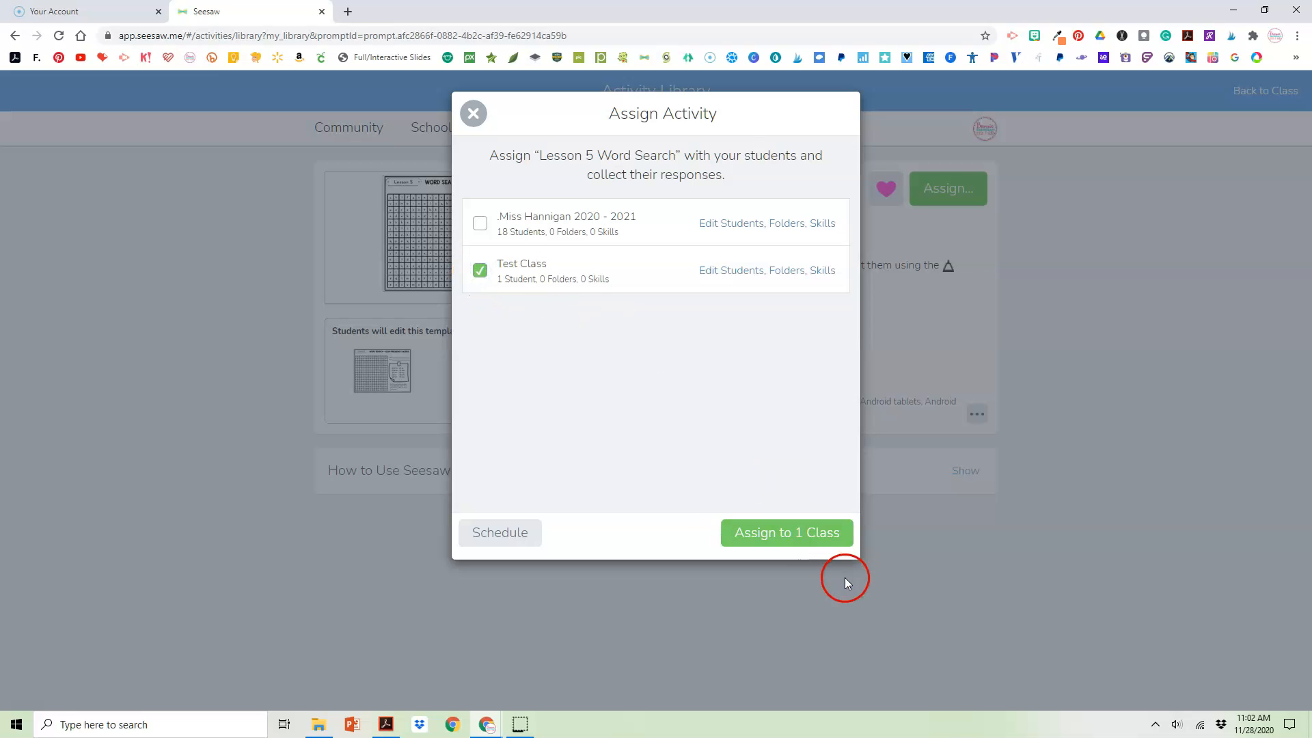
{"action": "left_click", "coordinate": [767, 536]}
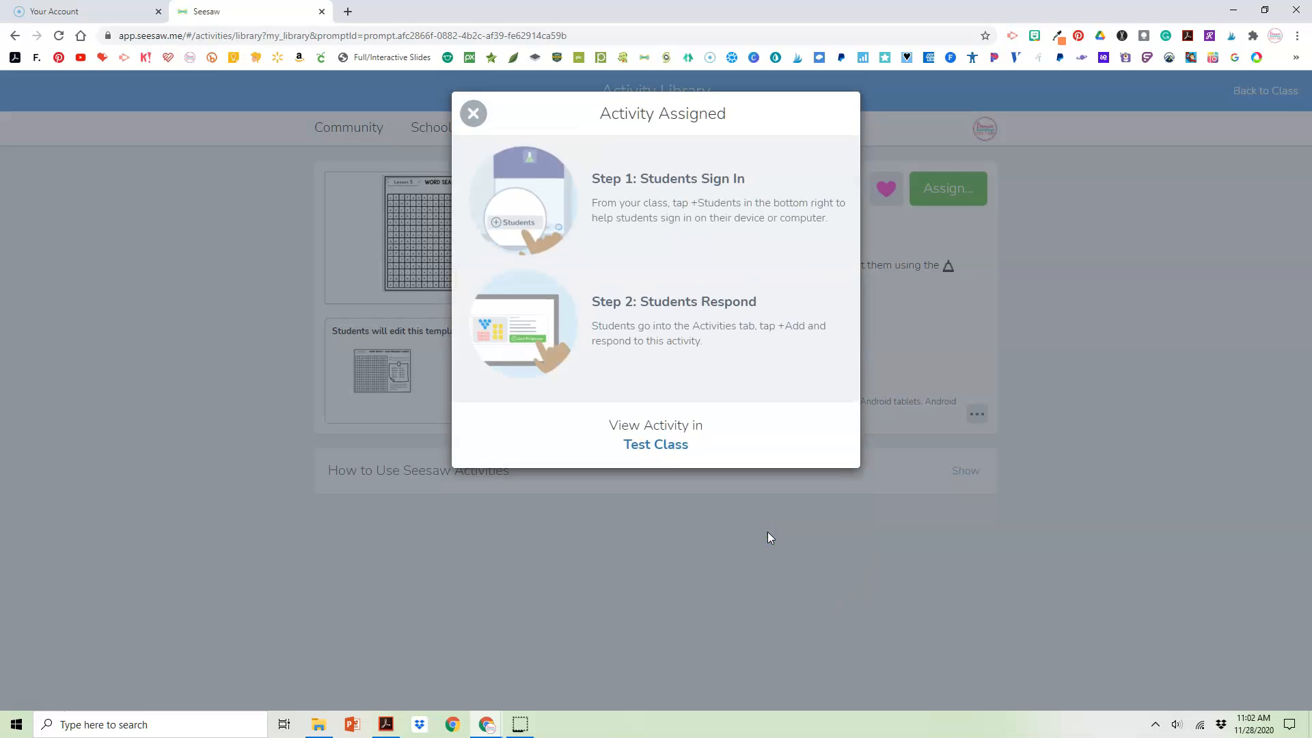
View the assigned activity in Test Class and preview its word search page
{"action": "left_click", "coordinate": [660, 445]}
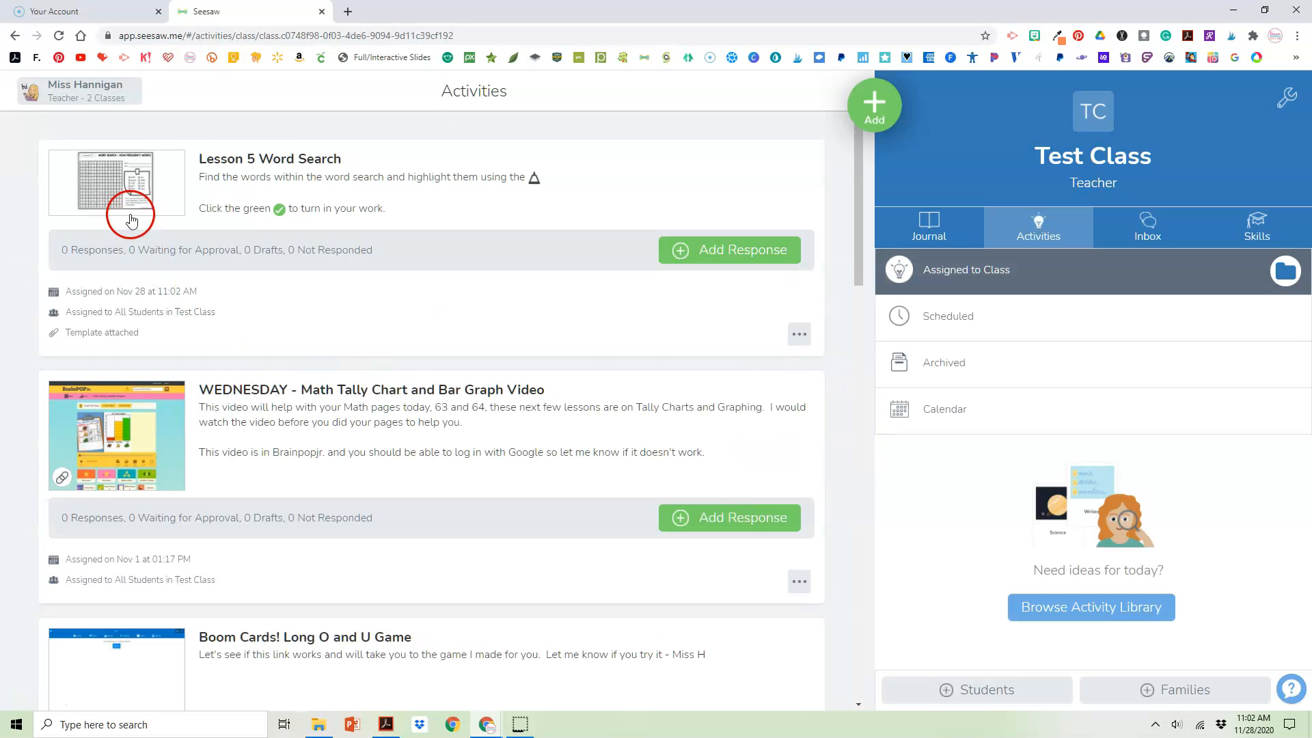
{"action": "left_click", "coordinate": [125, 200]}
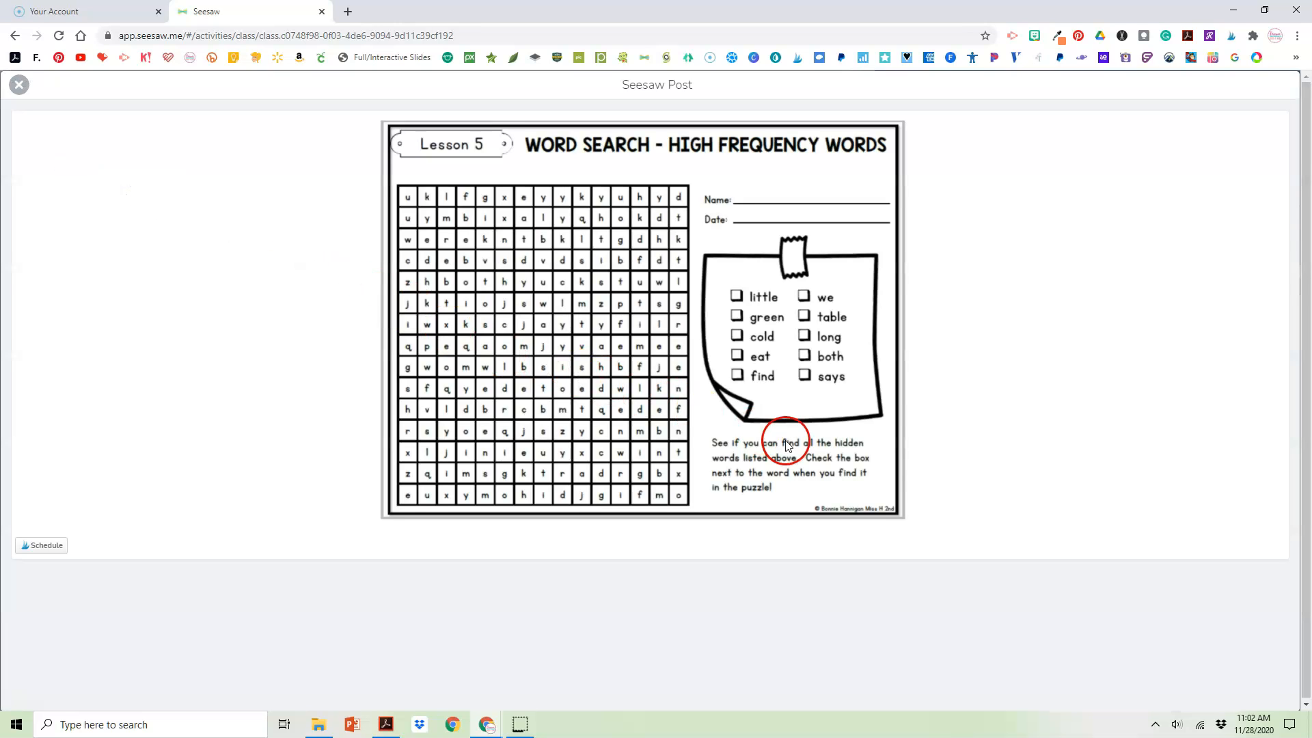
{"action": "left_click", "coordinate": [15, 81]}
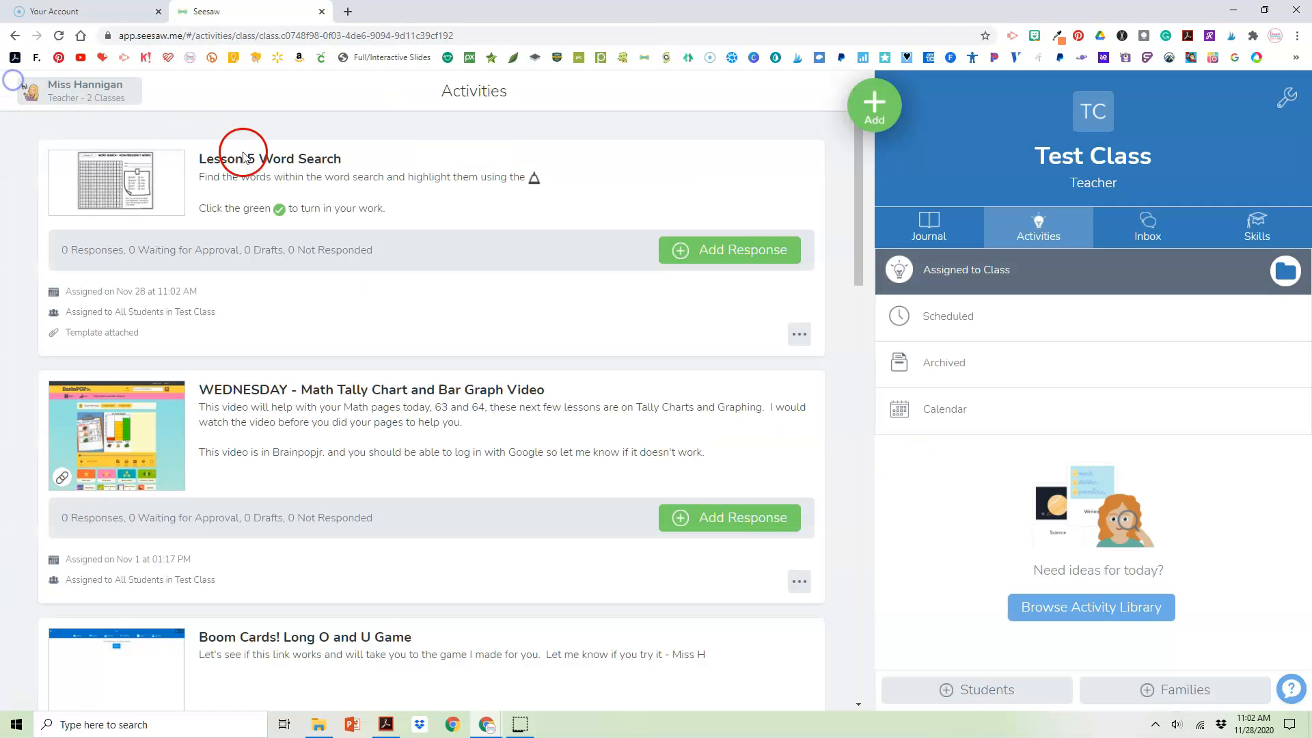
Start a response to Lesson 5 Word Search and highlight the word "green" and its checkbox in yellow
{"action": "left_click", "coordinate": [759, 261]}
{"action": "left_click", "coordinate": [540, 178]}
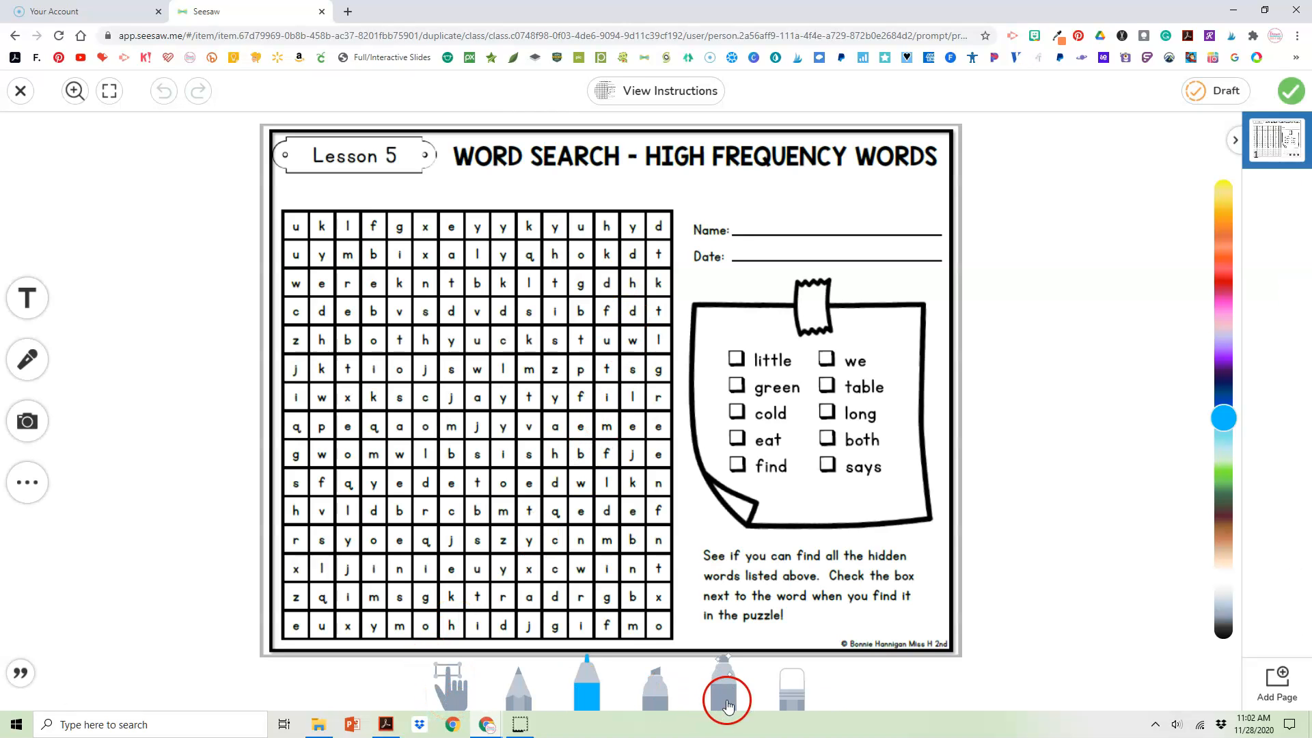
{"action": "left_click", "coordinate": [663, 691]}
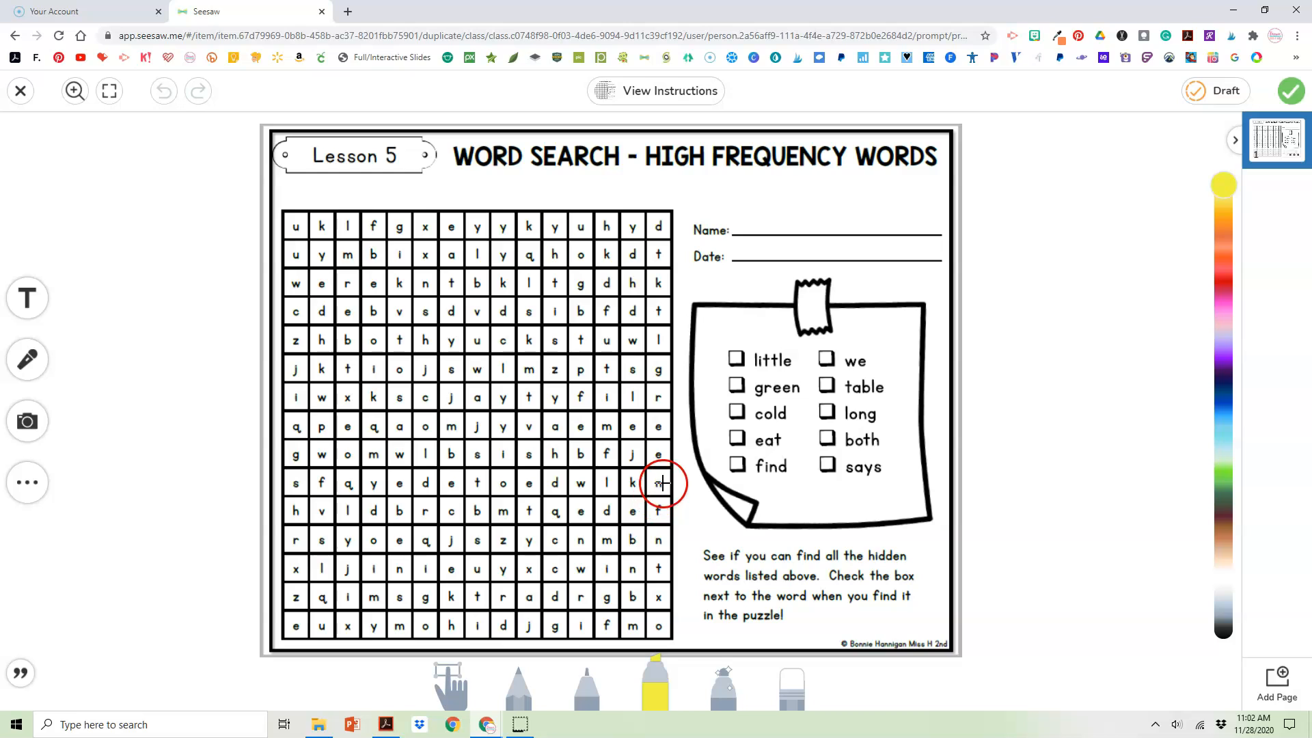
{"action": "left_click_drag", "start_coordinate": [660, 374], "coordinate": [662, 486]}
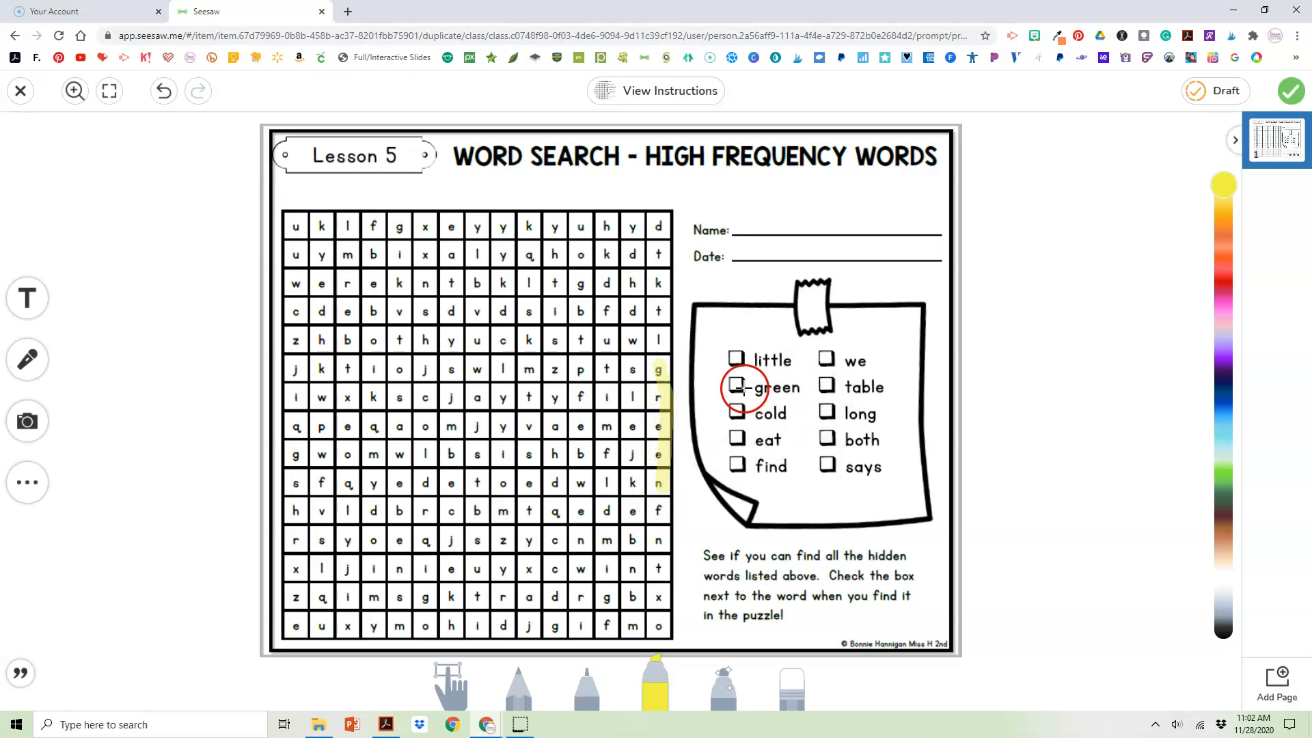
{"action": "left_click", "coordinate": [735, 387]}
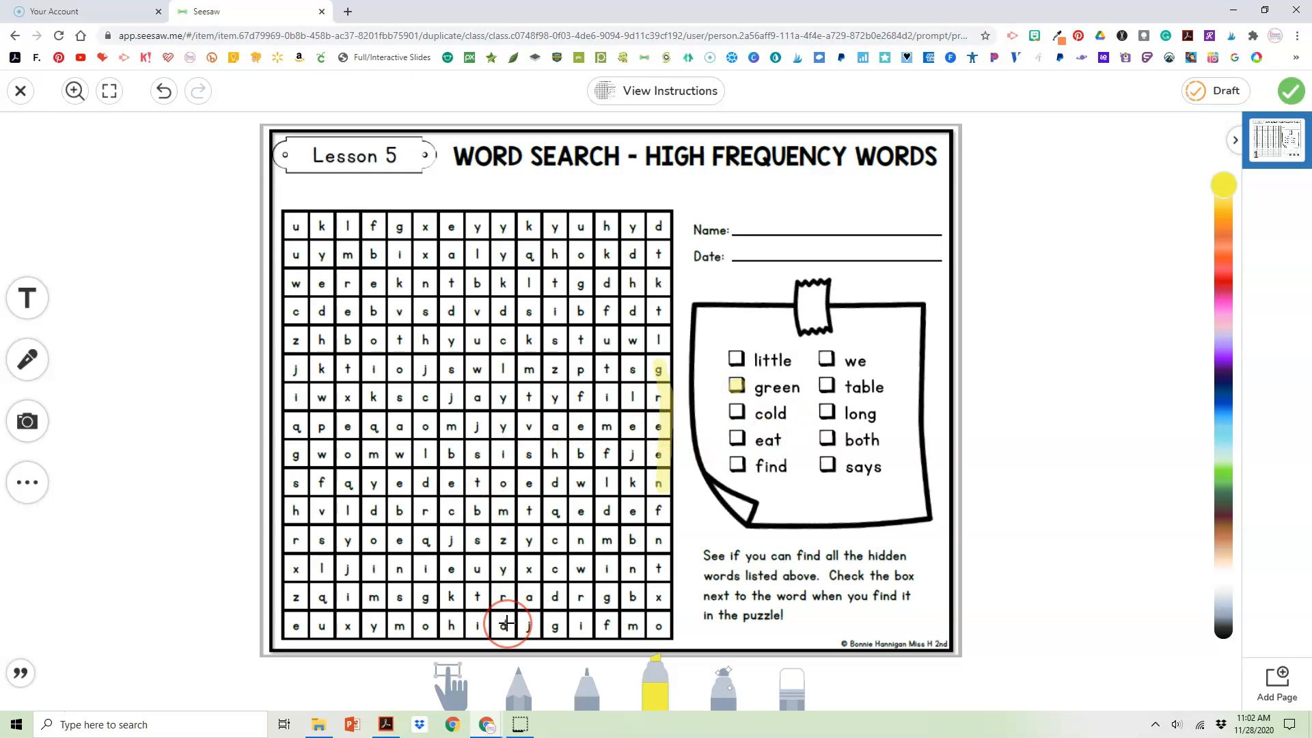
{"action": "left_click", "coordinate": [1285, 92]}
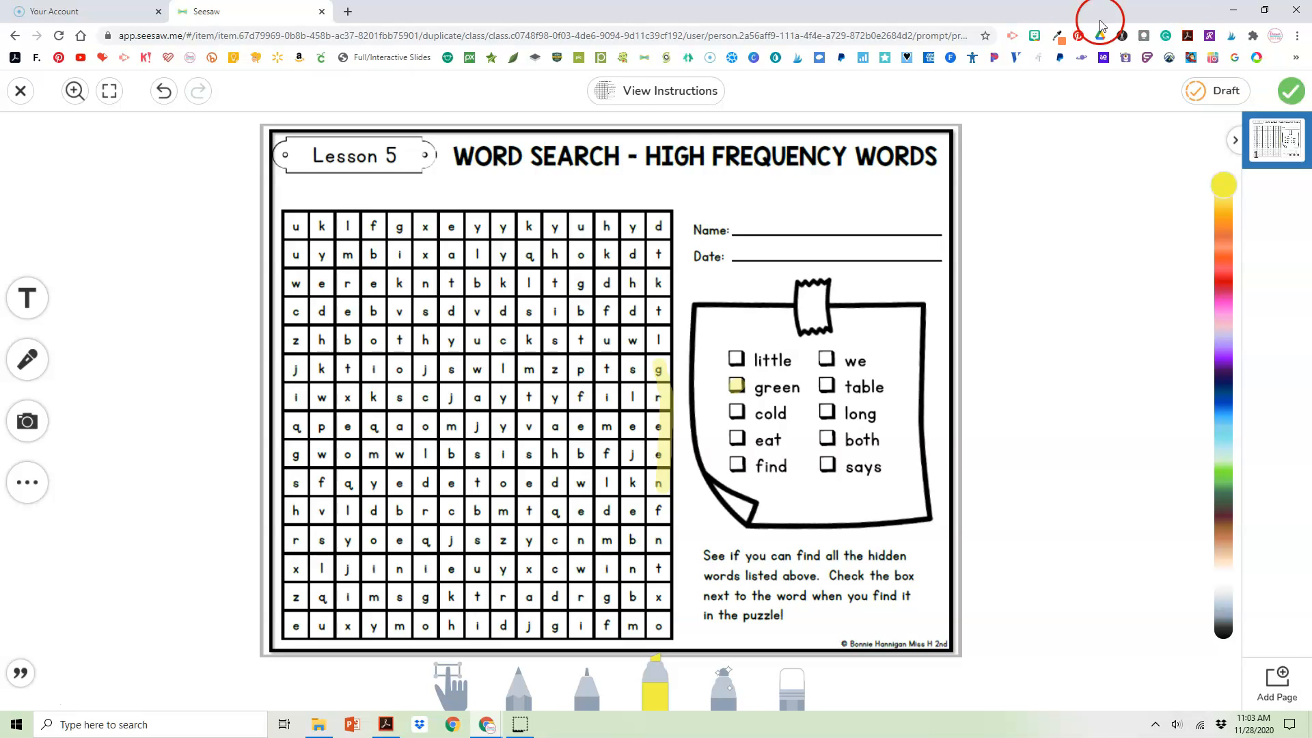
Highlight the words "both" and "eat" and their checkboxes in yellow, and submit the response
{"action": "left_click_drag", "start_coordinate": [339, 340], "coordinate": [437, 342]}
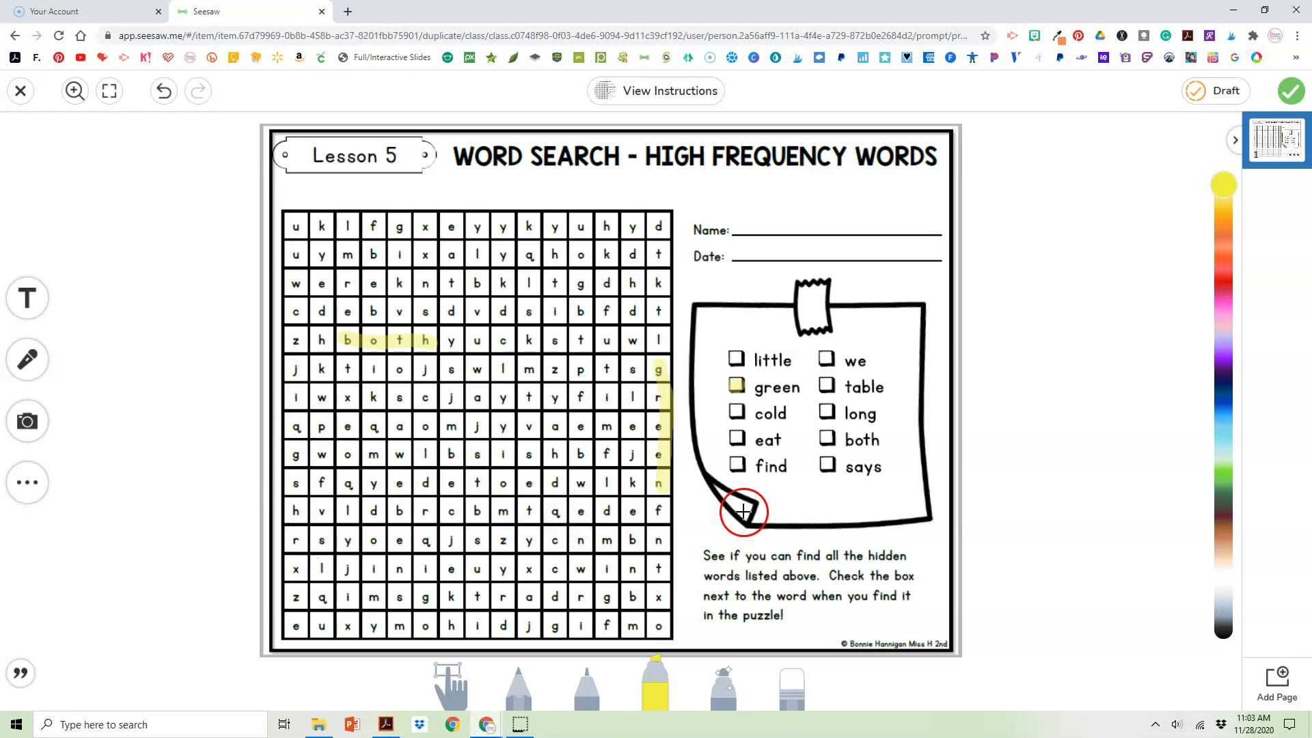
{"action": "left_click", "coordinate": [829, 439]}
{"action": "left_click_drag", "start_coordinate": [451, 229], "coordinate": [452, 238]}
{"action": "left_click_drag", "start_coordinate": [448, 288], "coordinate": [449, 291]}
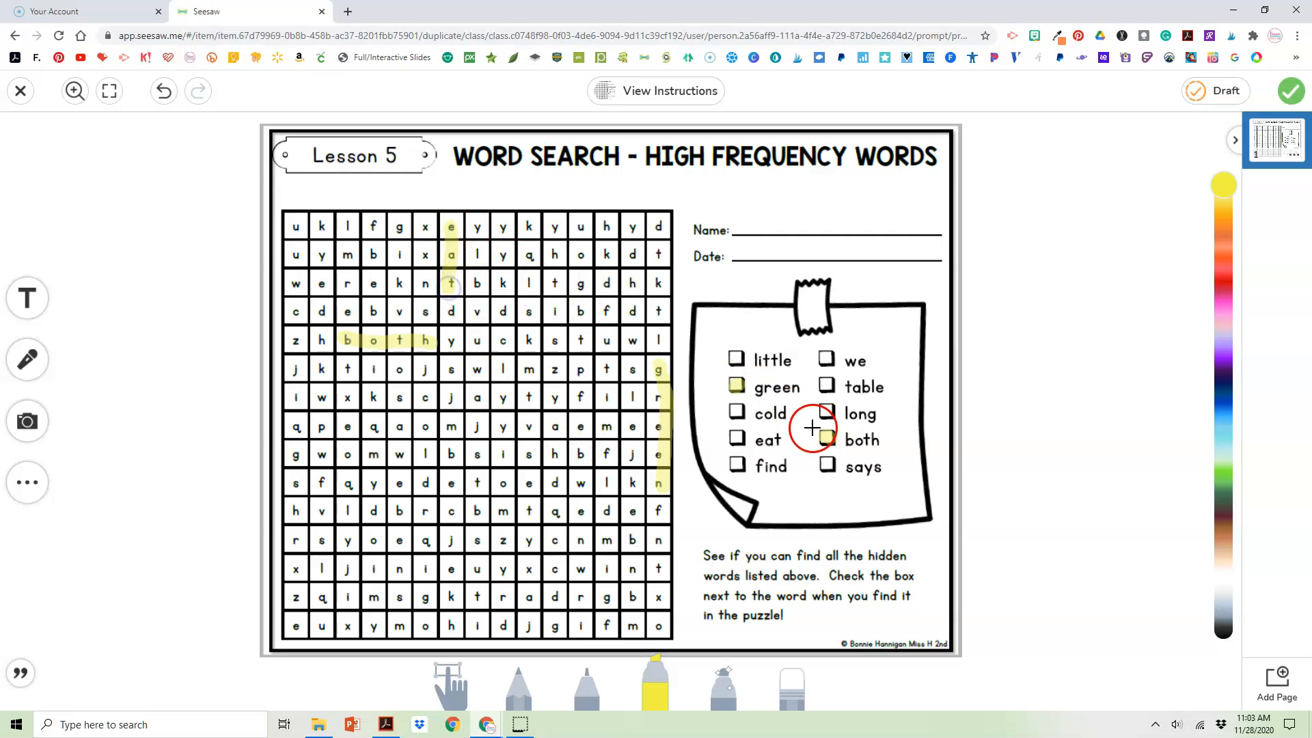
{"action": "left_click", "coordinate": [735, 438]}
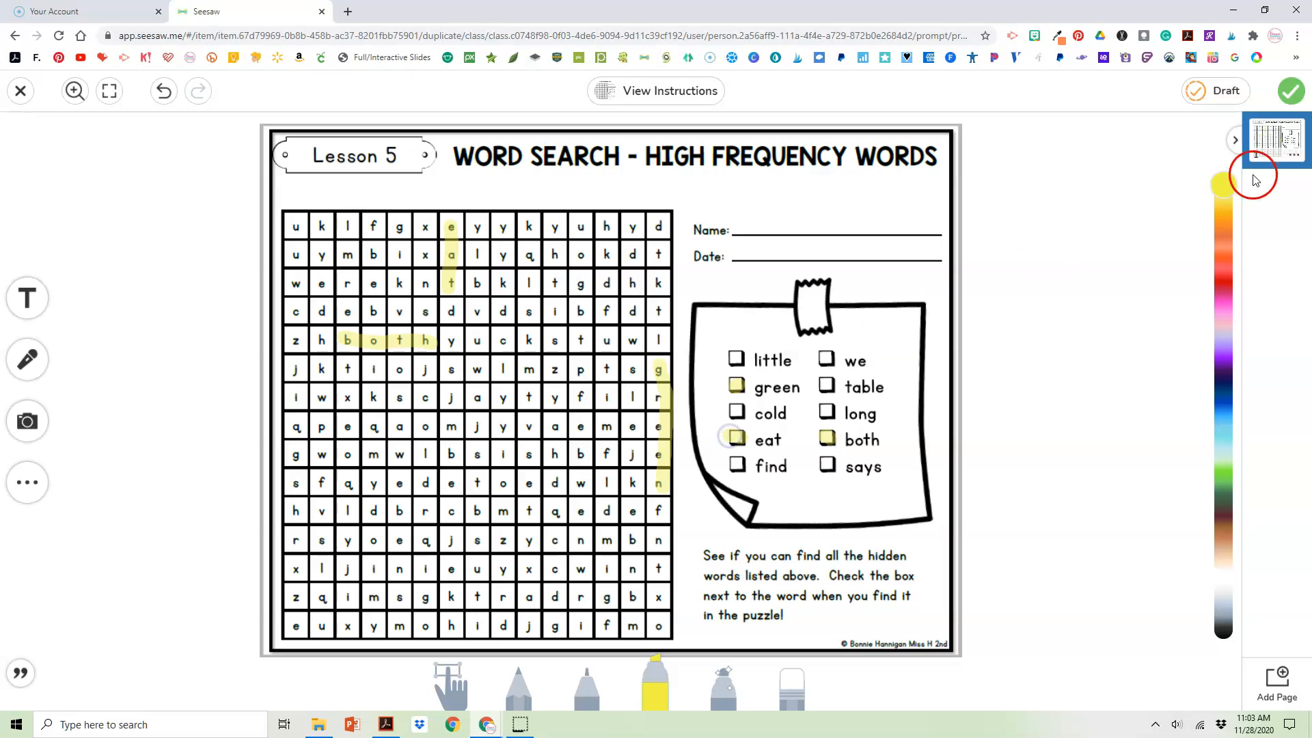
{"action": "left_click", "coordinate": [1291, 91]}
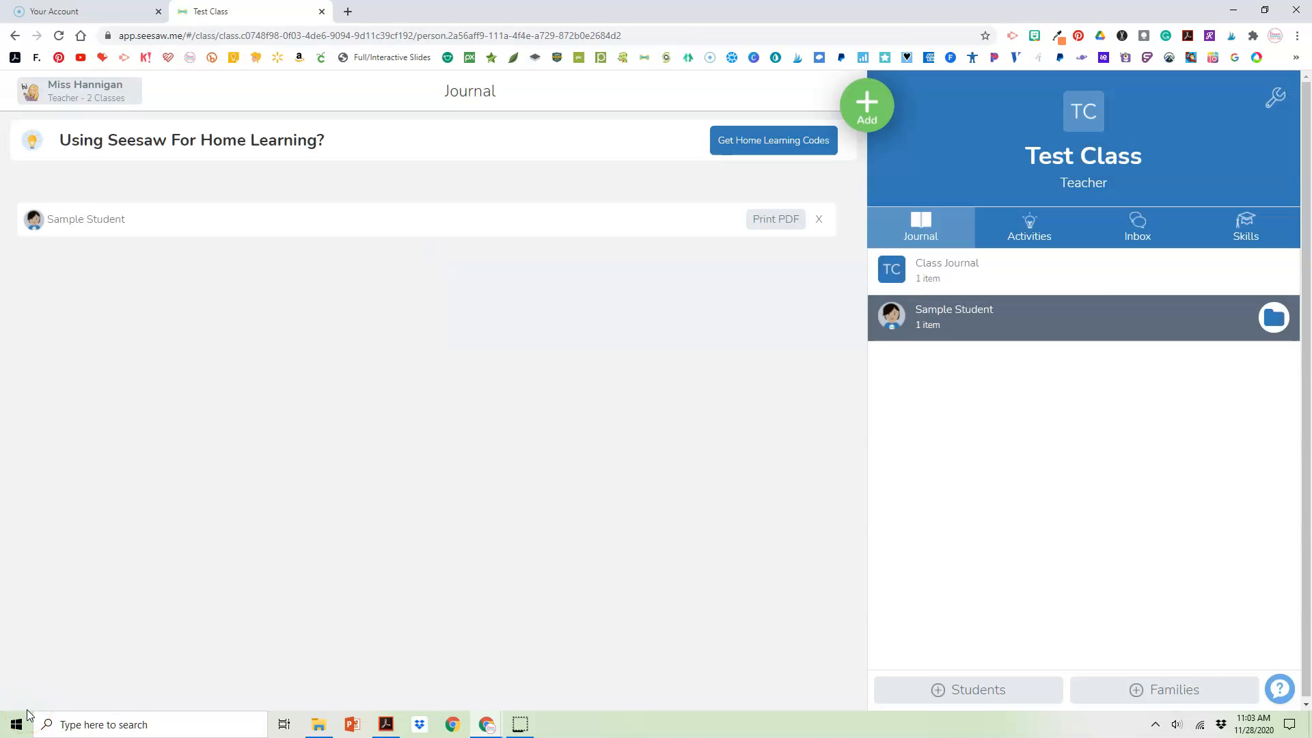